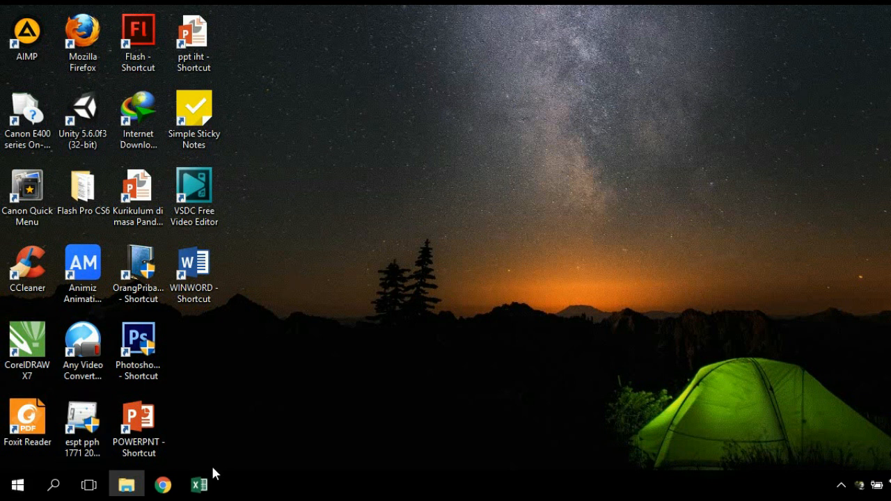
Switch to the Excel workbook and enter the final scores 80, 60, 75, 65 and 80 down the Nilai akhir column
left_click(200, 485)
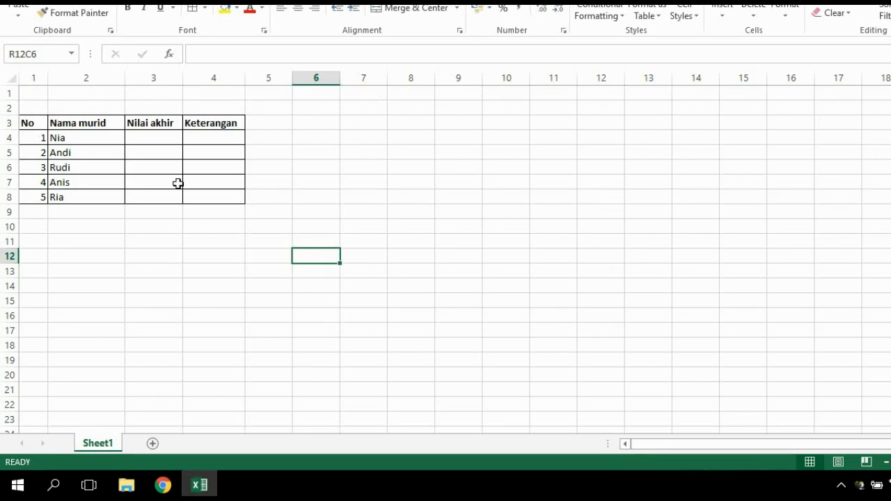
left_click(170, 134)
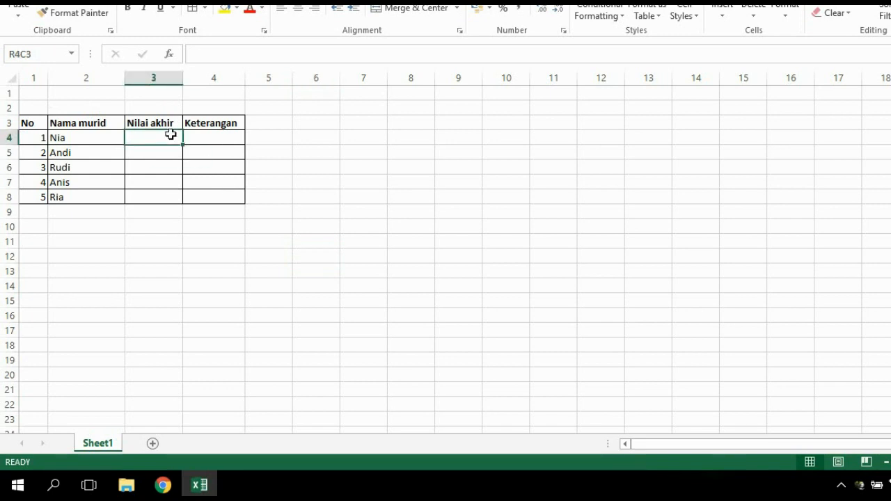
type("80")
key("Return")
type("60")
key("Return")
type("75")
key("Return")
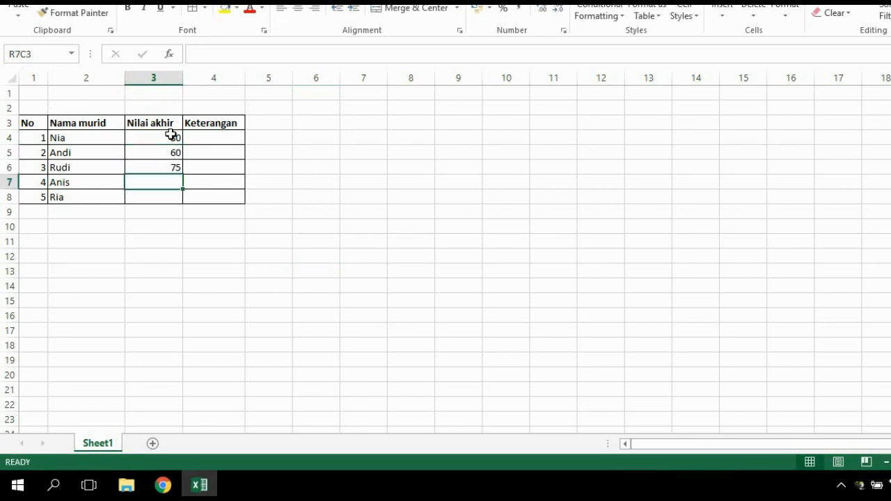
type("65")
key("Return")
type("80")
key("Tab")
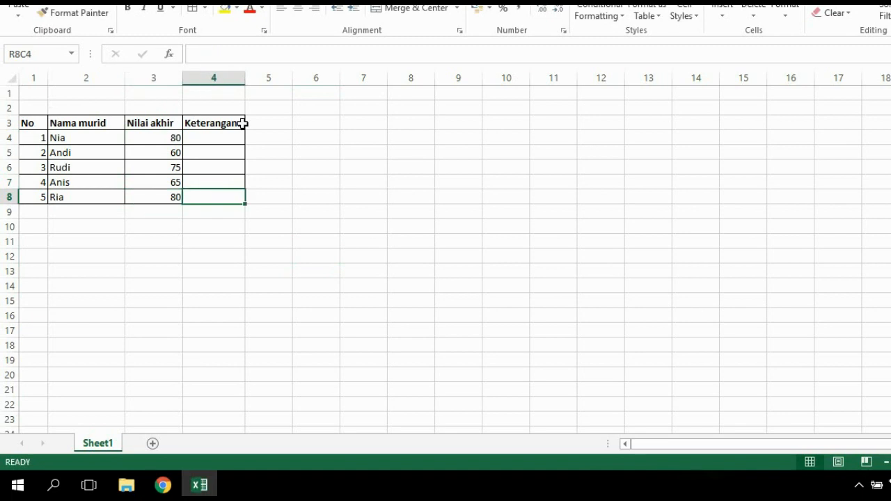
left_click(313, 137)
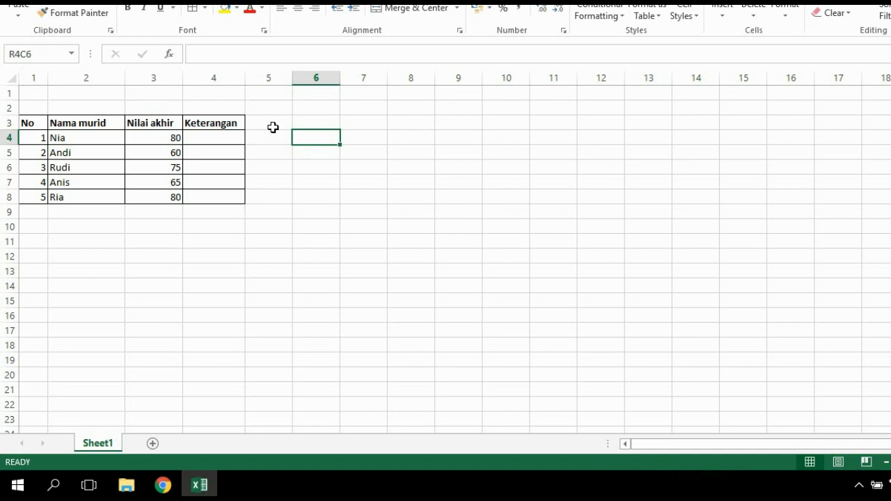
Write the note "keterangan dia lulus jika nilai akhirnya diatas 75" in cell R10C2 below the table
left_click(99, 241)
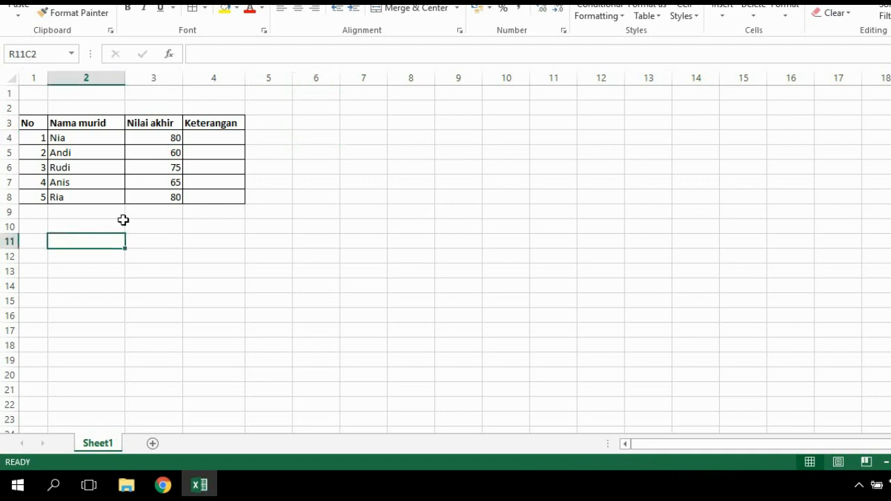
left_click(109, 228)
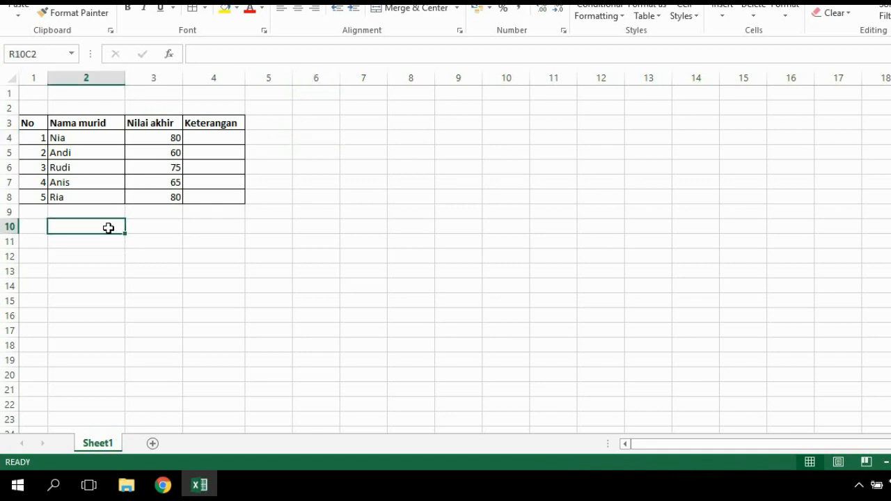
type("keter")
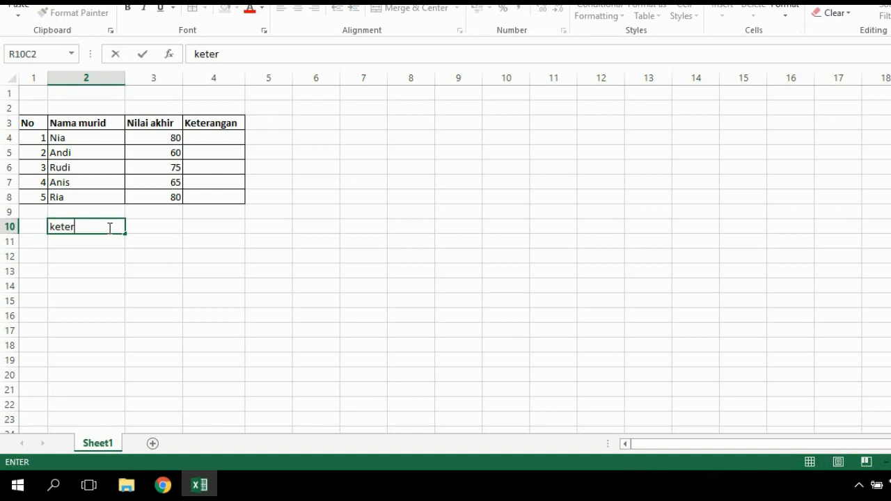
type("angan dia lu")
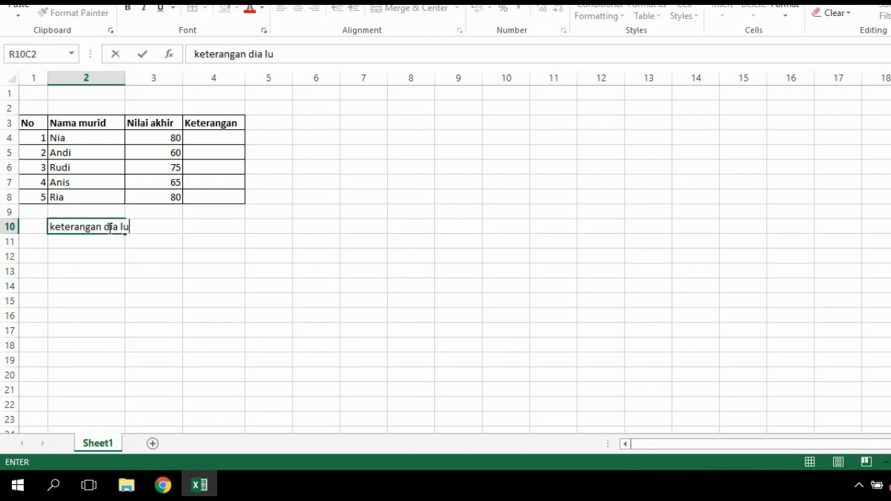
type("lus jika b")
key("BackSpace")
type("nilai akhirnta")
key("BackSpace")
key("BackSpace")
type("ya adala")
key("BackSpace")
key("BackSpace")
key("BackSpace")
key("BackSpace")
key("BackSpace")
type("diatas 75")
left_click(152, 251)
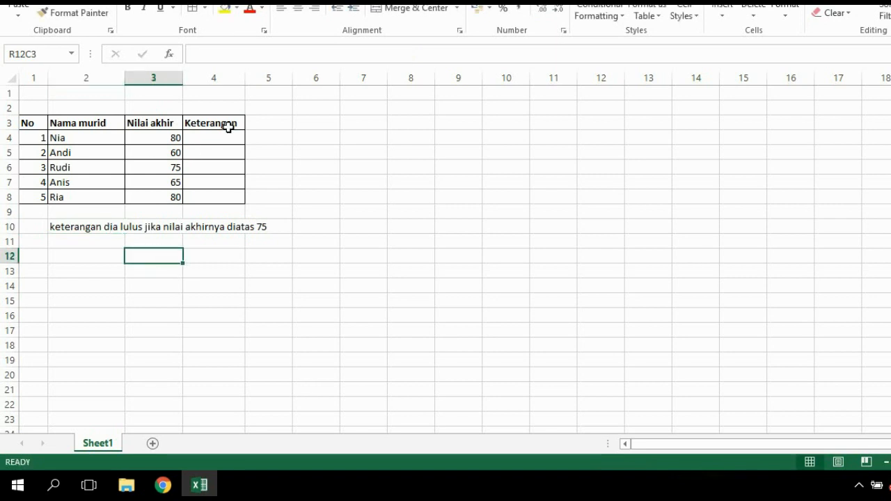
Add the labels "lulus" and "tidak lulus" in row 3, in the two cells beside the Keterangan header
left_click(281, 123)
type("lulus")
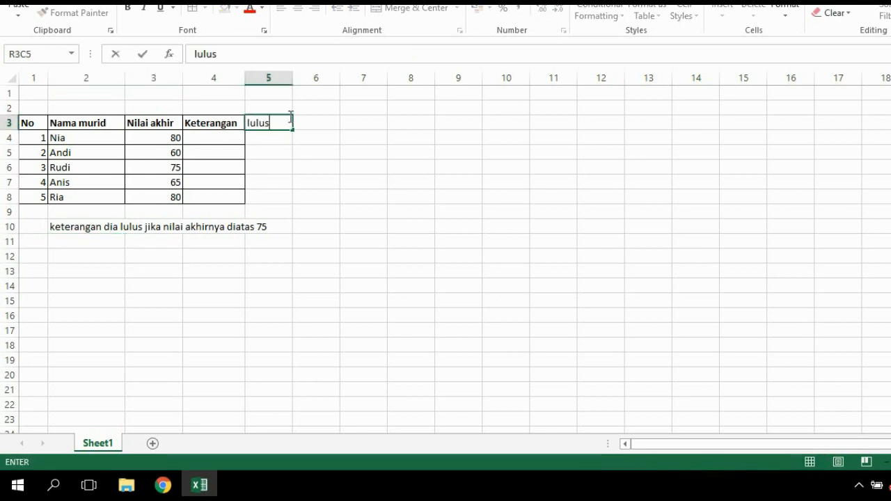
key("Tab")
type("tifak")
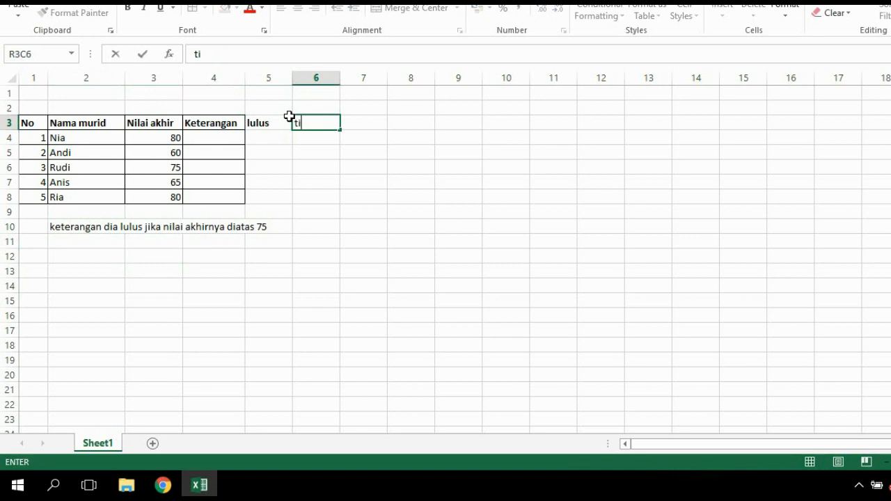
key("BackSpace")
key("BackSpace")
key("BackSpace")
type("dak lulus")
left_click(346, 139)
Make the "tidak lulus" and "lulus" labels in row 3 bold
left_click(258, 123)
left_click(307, 121)
key("ctrl+b")
left_click(396, 201)
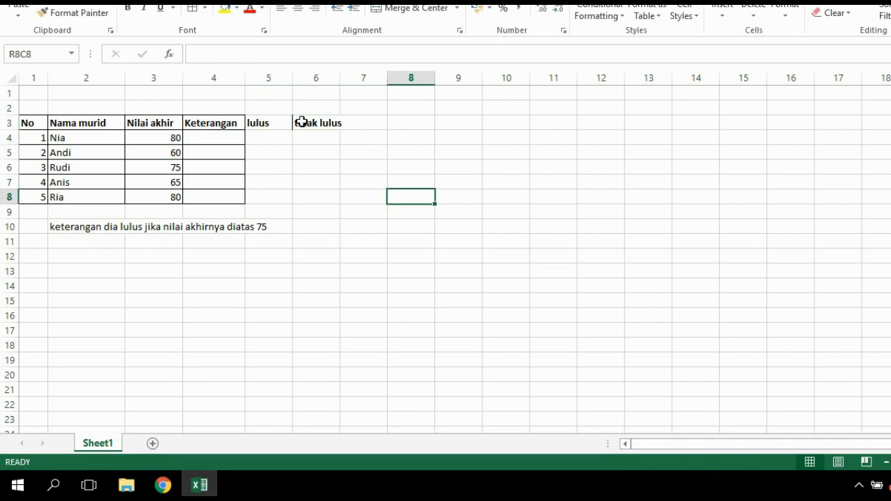
left_click(277, 124)
left_click(310, 122)
left_click(283, 123)
left_click(303, 124)
left_click(303, 146)
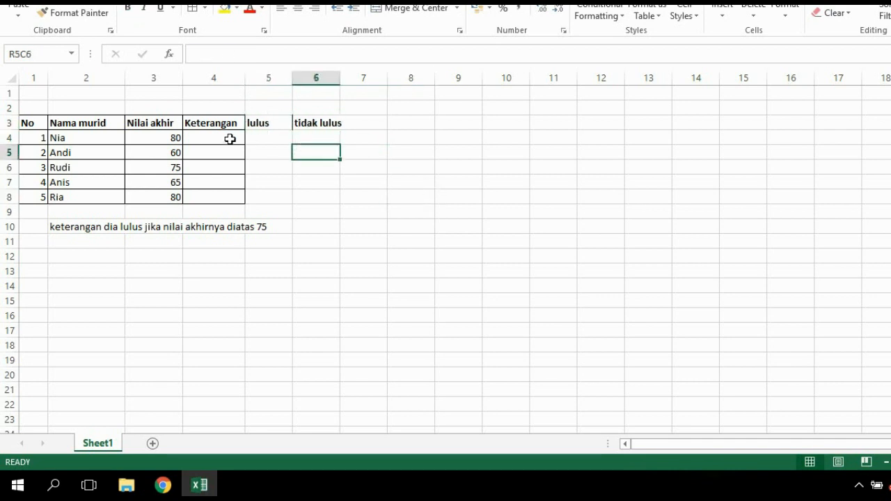
Enter the formula =IF(RC[-1]>75;"lulus";"tidak lulus") in the first student's Keterangan cell, R4C4
left_click(238, 140)
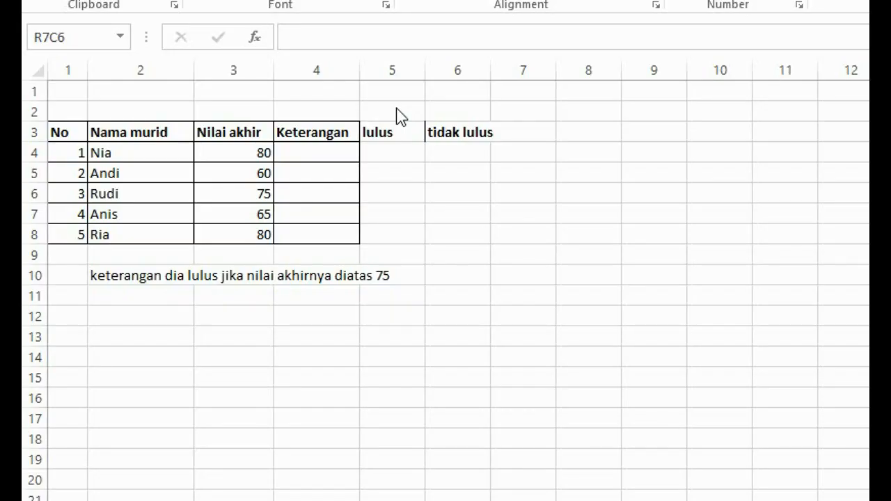
left_click(328, 147)
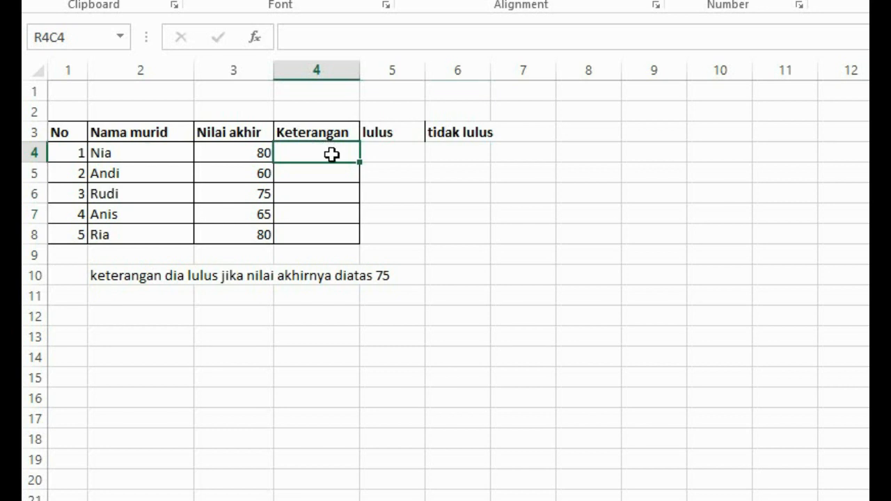
type("=if")
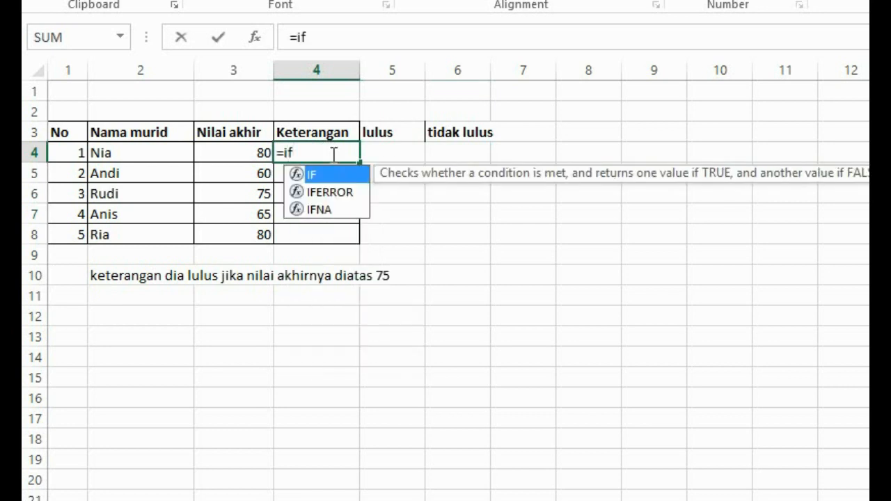
type("(")
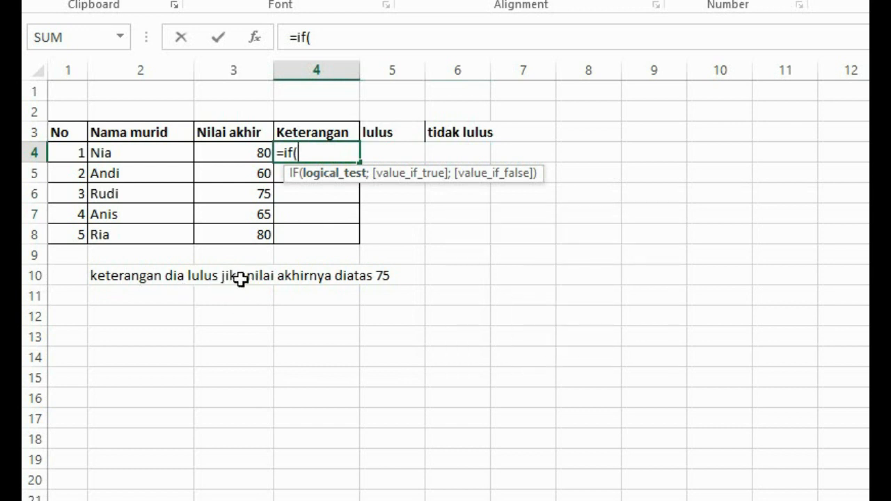
left_click(243, 151)
type(">")
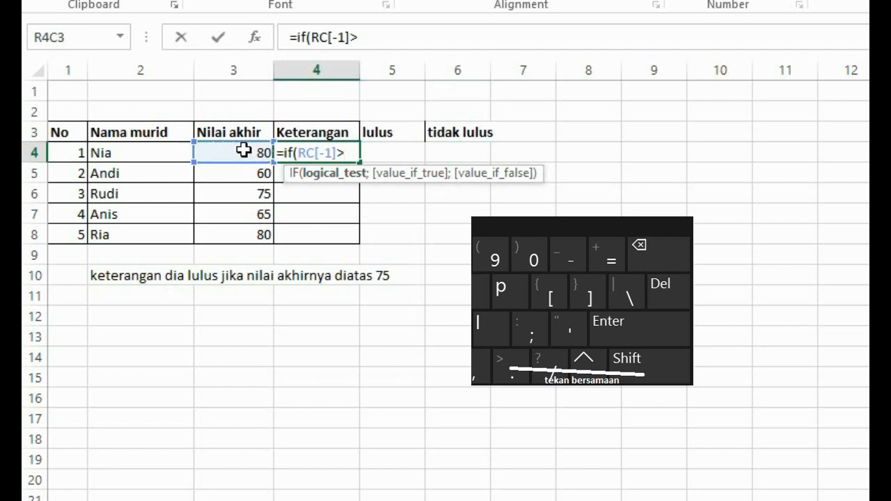
type("75")
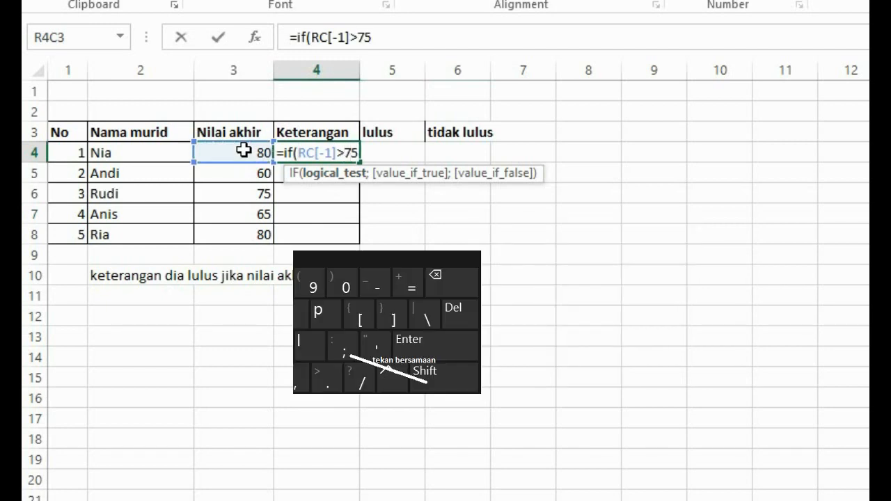
type(";")
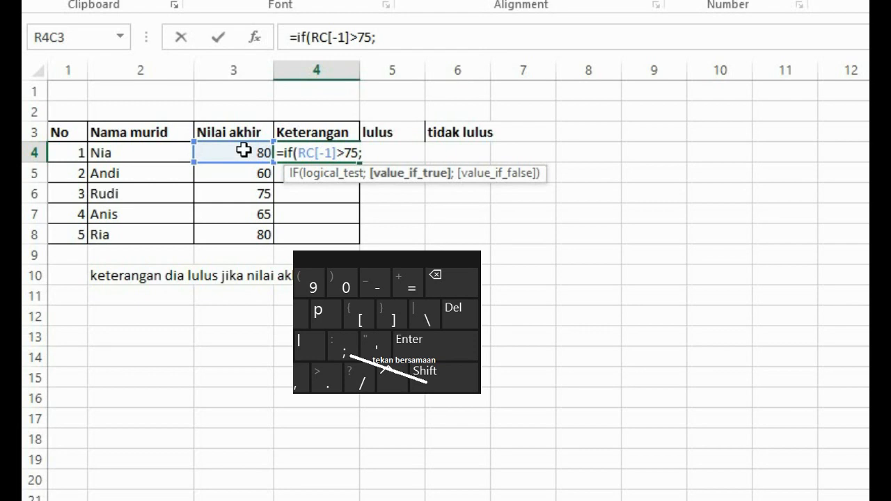
type("\"lulus\";")
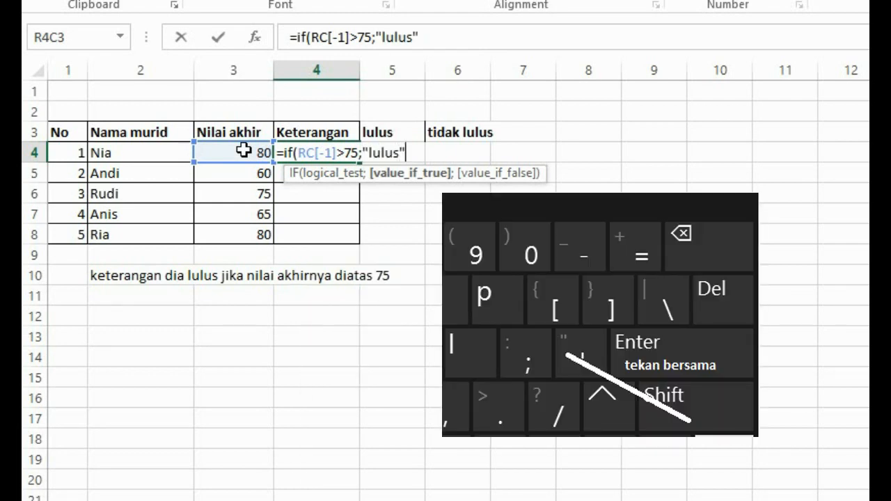
type("\"tidak l")
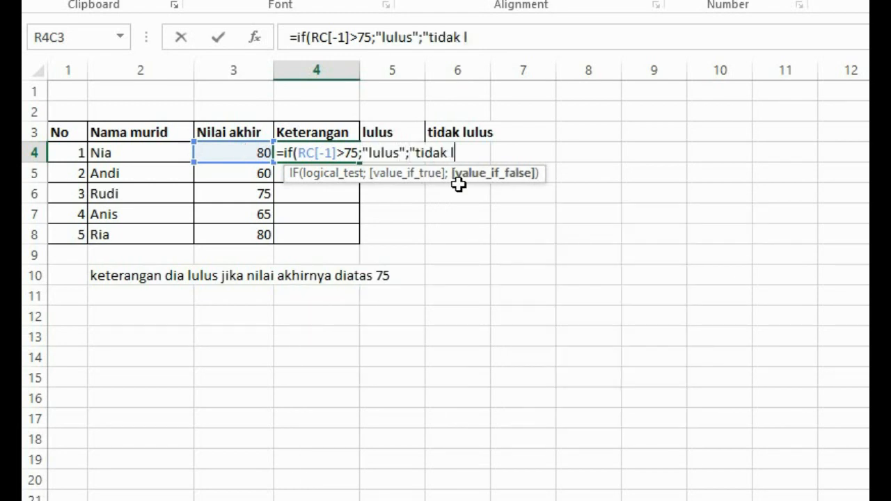
type("ulus\")")
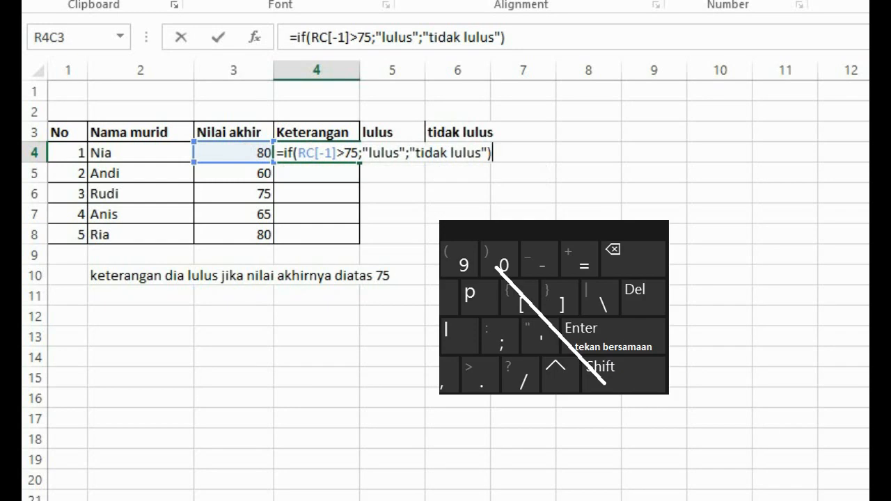
key("Return")
Fill the >75 formula from R4C4 down the Keterangan column to the last student in row 8
left_click(348, 153)
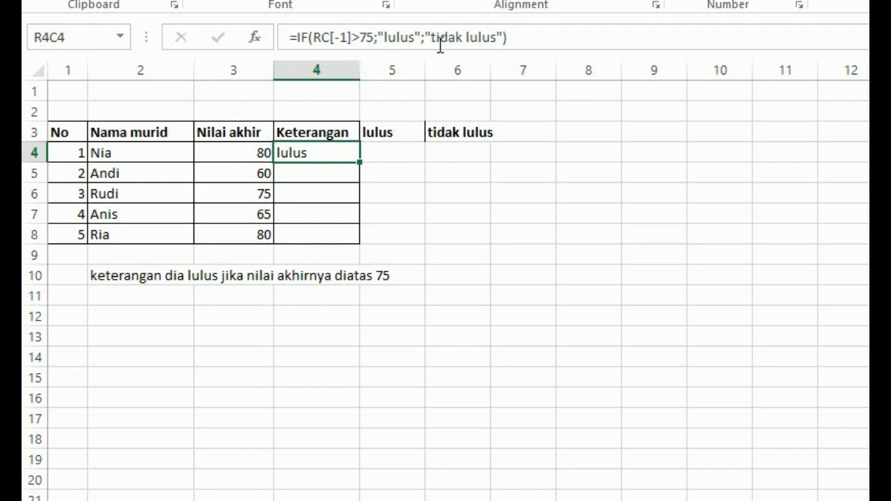
left_click_drag(360, 162, 358, 238)
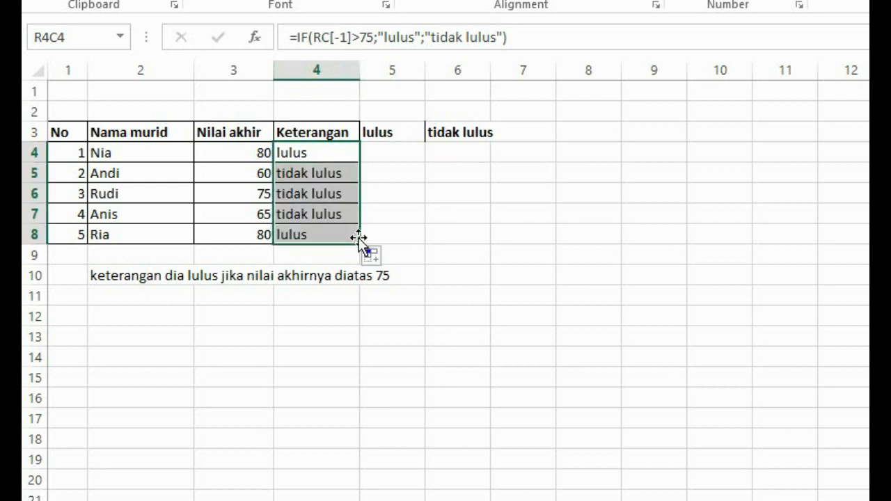
left_click(396, 230)
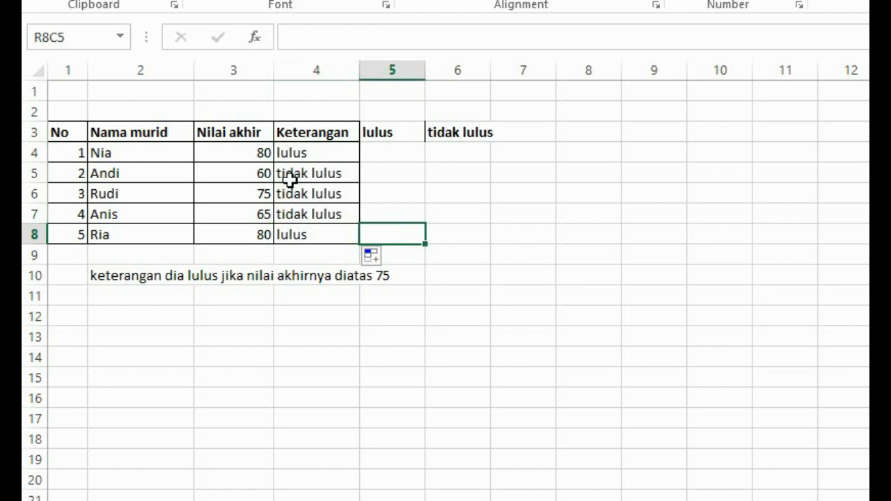
left_click(295, 237)
left_click(286, 194)
left_click_drag(251, 193, 342, 269)
left_click(293, 172)
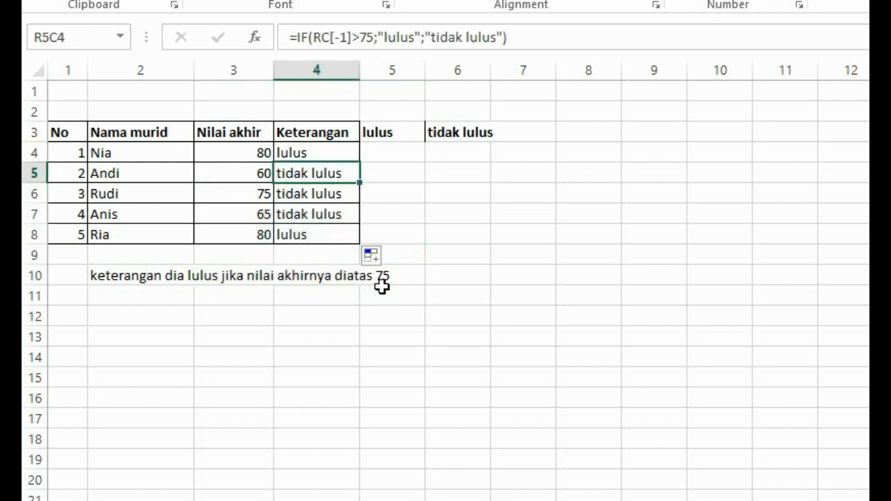
Change the condition of the IF formula in R4C4 to >=75
left_click(296, 154)
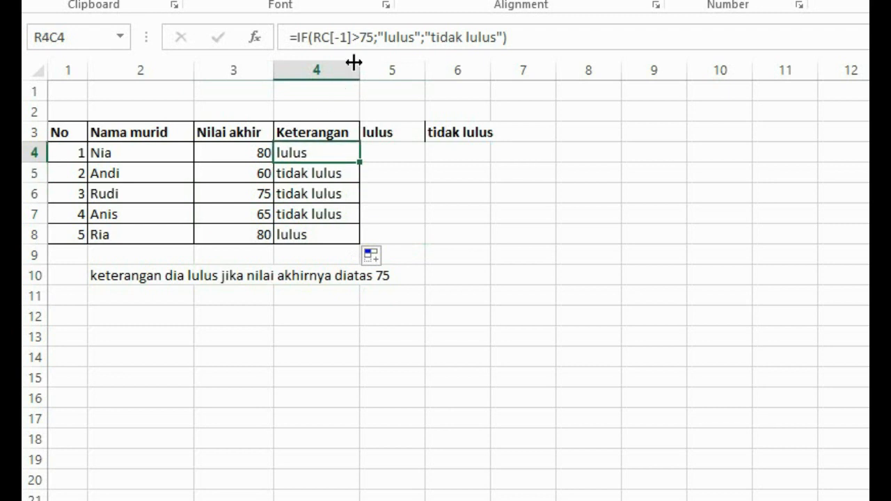
left_click(365, 37)
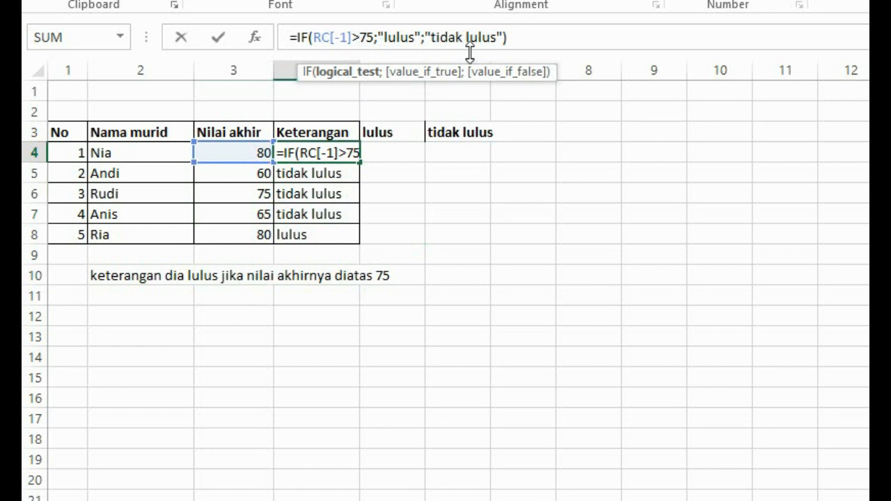
type("=")
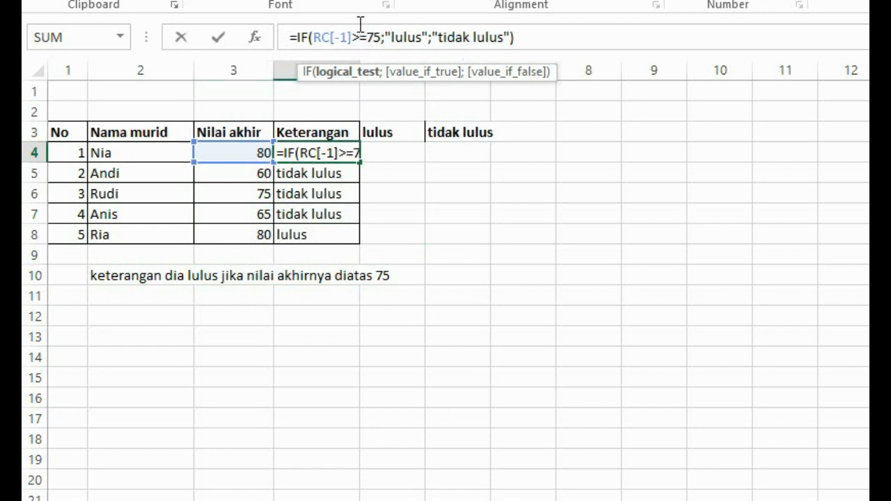
key("Return")
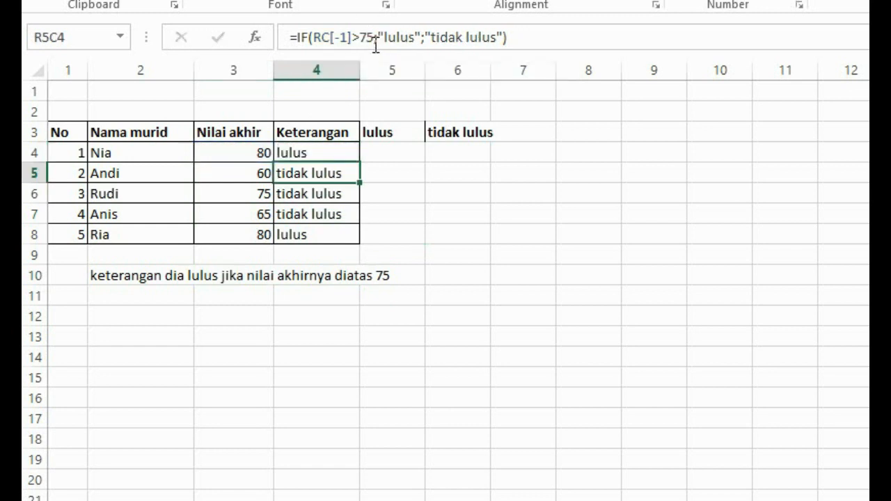
Fill the revised >=75 formula from R4C4 down the Keterangan column through row 8
left_click(353, 151)
left_click_drag(360, 163, 364, 239)
left_click(403, 202)
left_click(235, 198)
left_click_drag(235, 198, 330, 194)
left_click(307, 156)
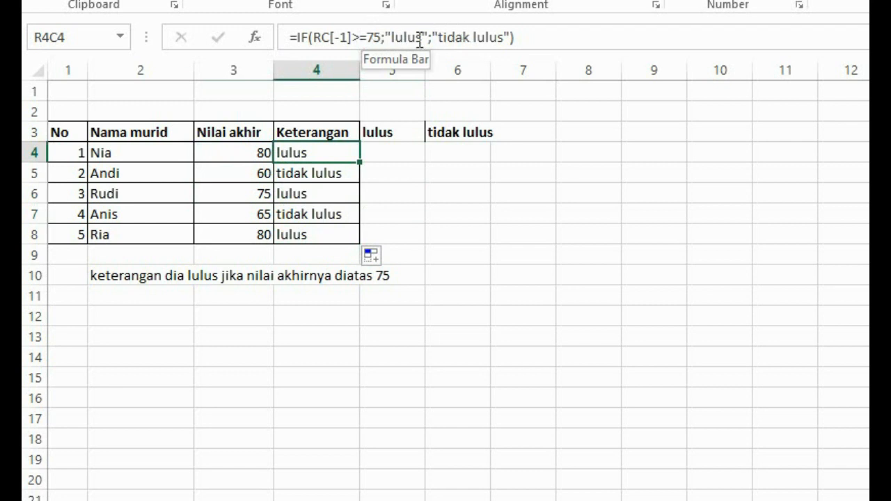
left_click(628, 279)
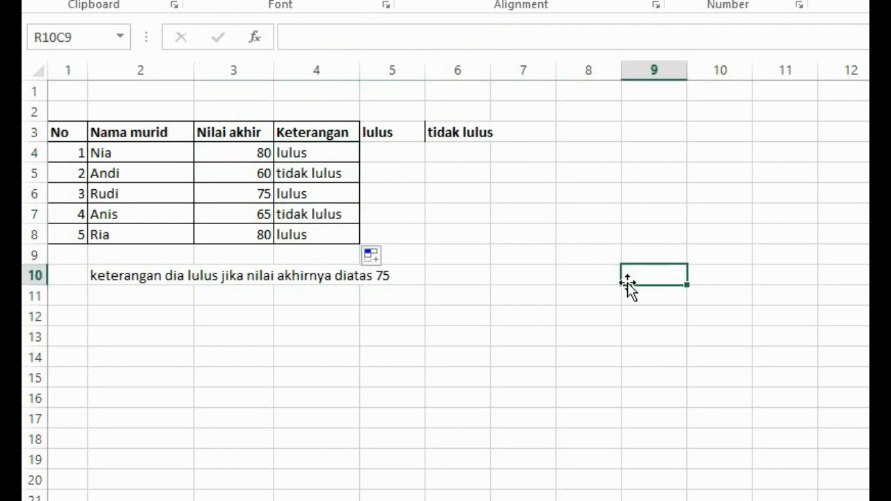
left_click(74, 323)
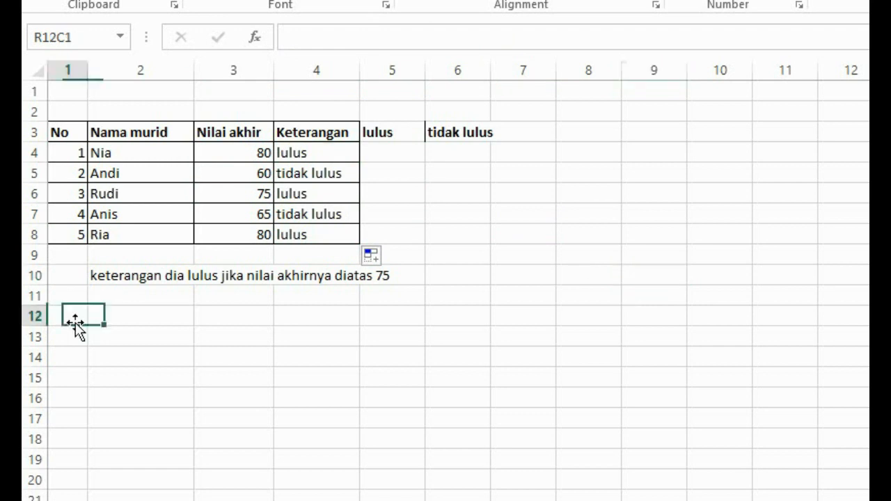
Enter the headers "No", "derajat suhu" and "keterangan" in R12C1 through R12C3 for a second table
type("No")
key("Tab")
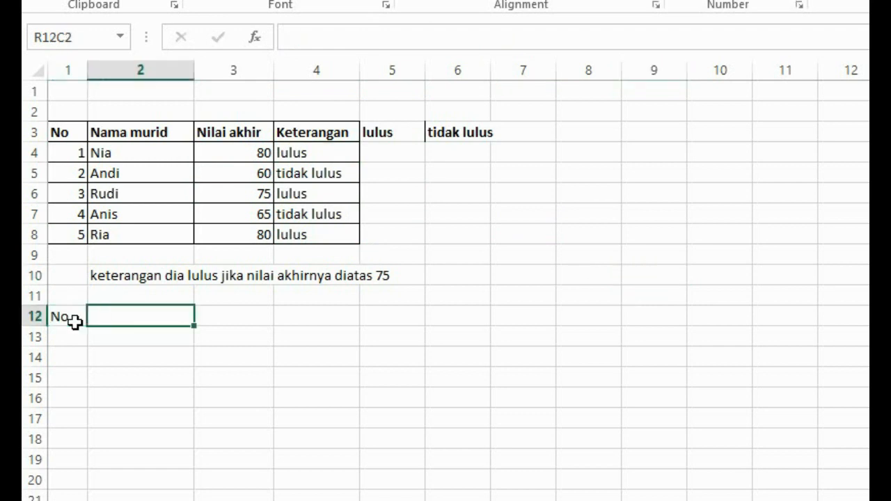
type("derajat suhu")
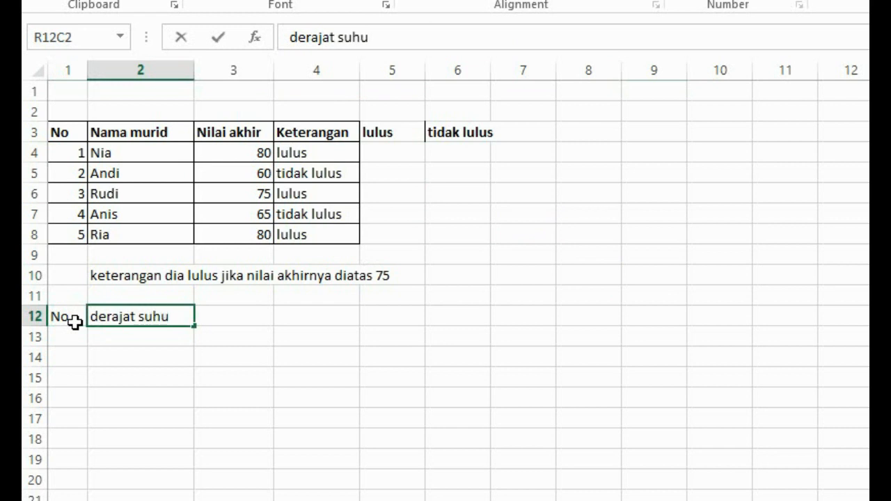
key("Tab")
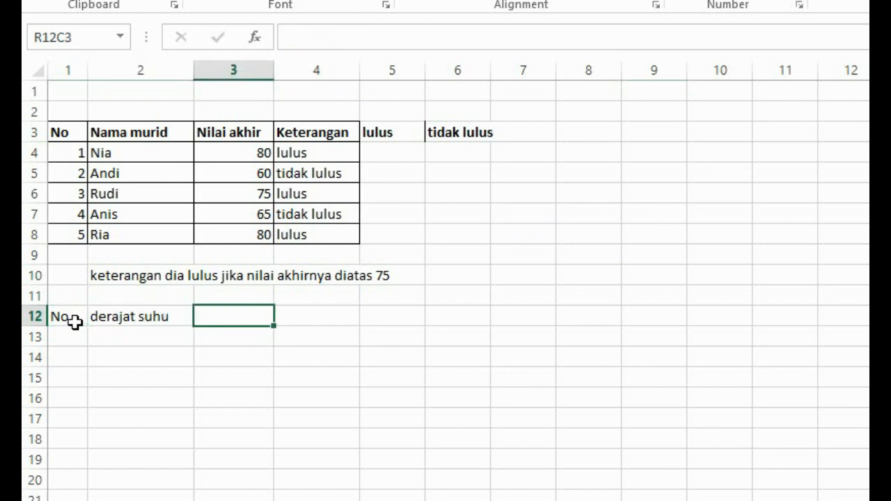
type("keterangan")
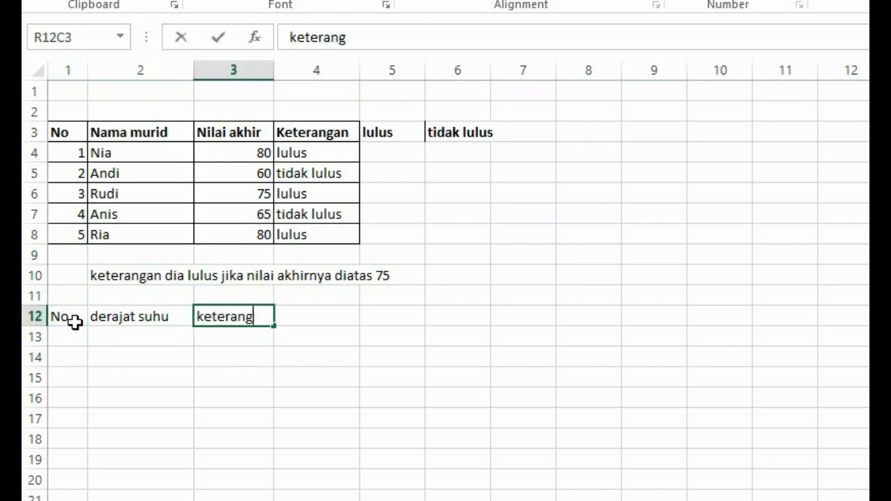
left_click(117, 376)
Add cell borders to the range R12C1 through R16C3 and number its rows 1 to 4 in the No column
left_click_drag(79, 322, 241, 401)
left_click(70, 336)
type("1 2 3 4")
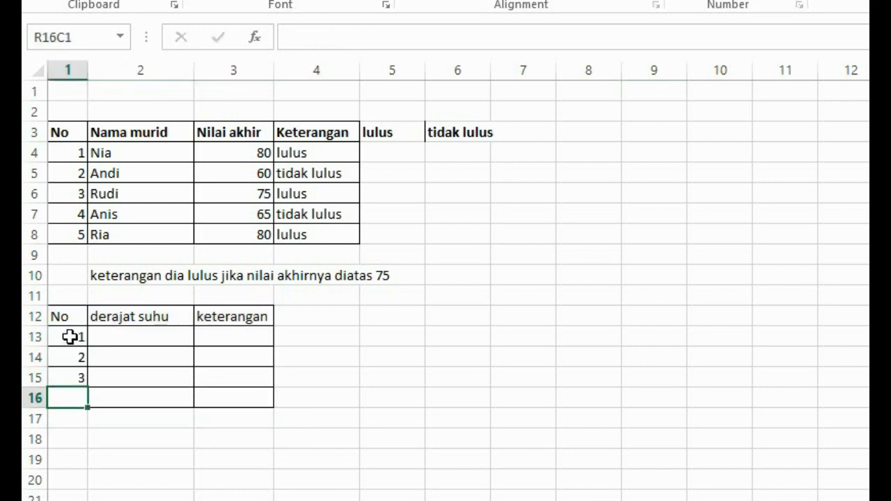
Enter 80, 100 and 80 as the derajat suhu values in rows 13 to 15
key("Tab")
key("Up")
key("Up")
key("Up")
type("80")
key("Return")
type("100")
key("Return")
type("80")
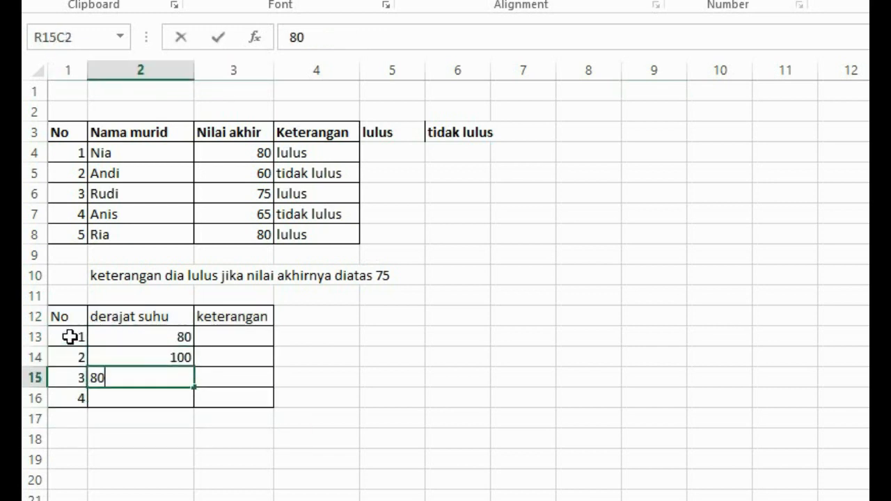
key("Return")
Set the derajat suhu values of entries 3 and 4 to 10 and 15
key("Up")
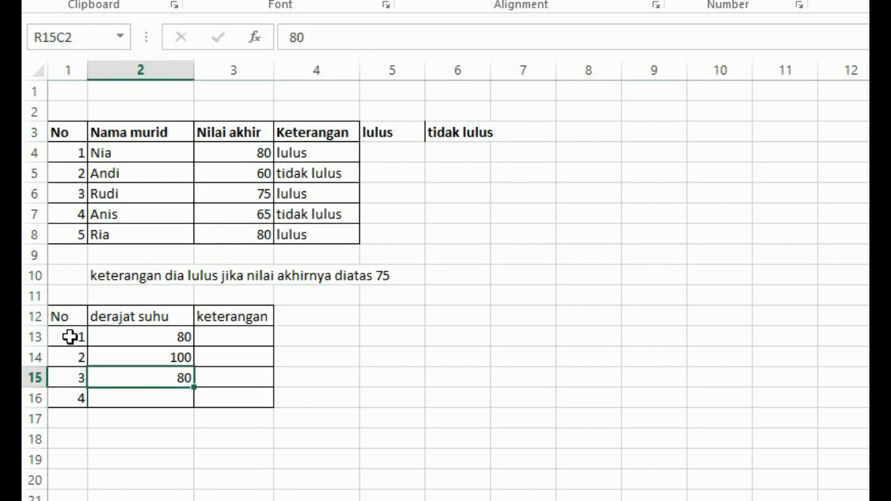
type("10")
key("Return")
type("15")
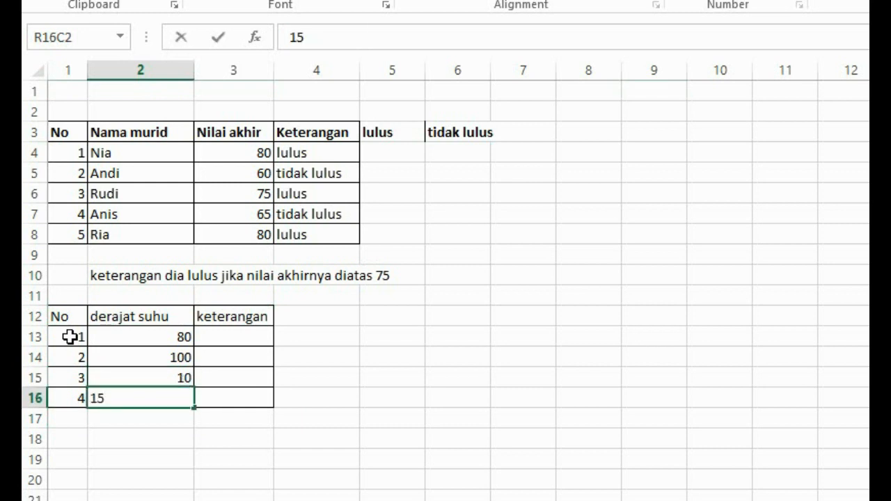
key("Tab")
key("Up")
left_click(225, 353)
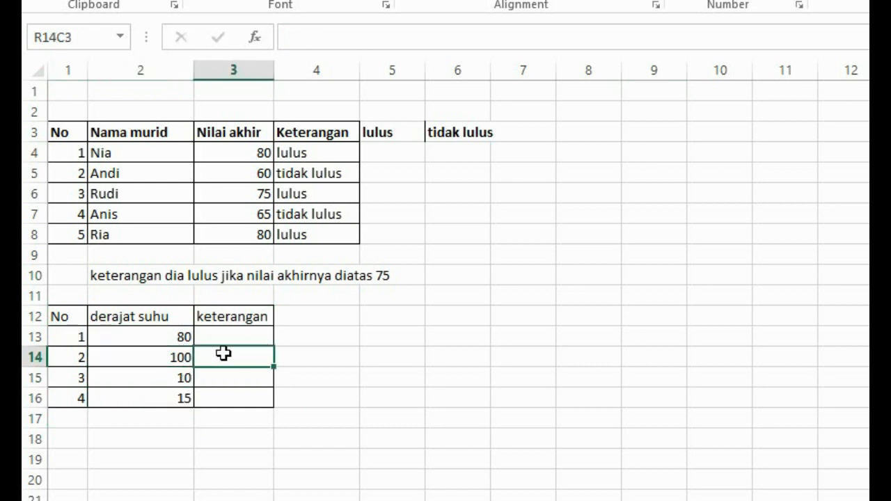
Set the derajat suhu values of entries 1 and 2 to 50 and 80
left_click(158, 337)
type("50")
left_click(162, 357)
type("80")
left_click(213, 355)
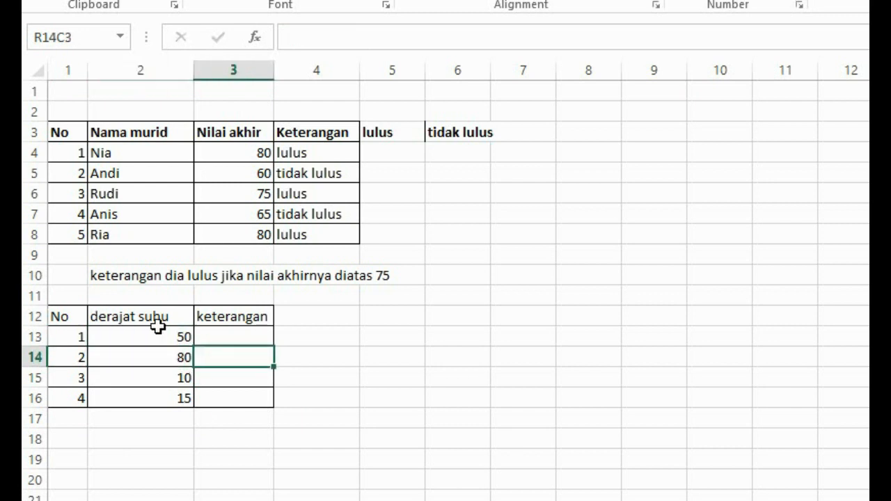
Enter the note "keterangan jika derajat suhu diatas 40 (>40) maka keterangan adalah panas" in R18C2
left_click(102, 436)
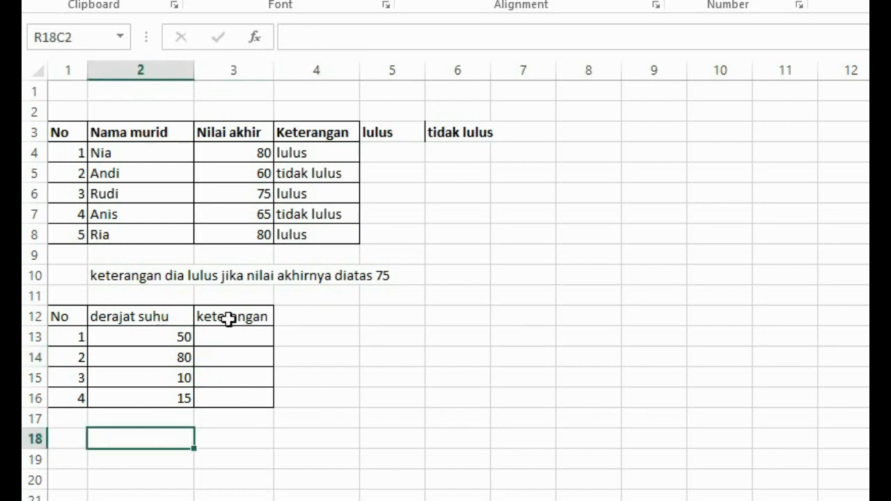
type("keterangan jik")
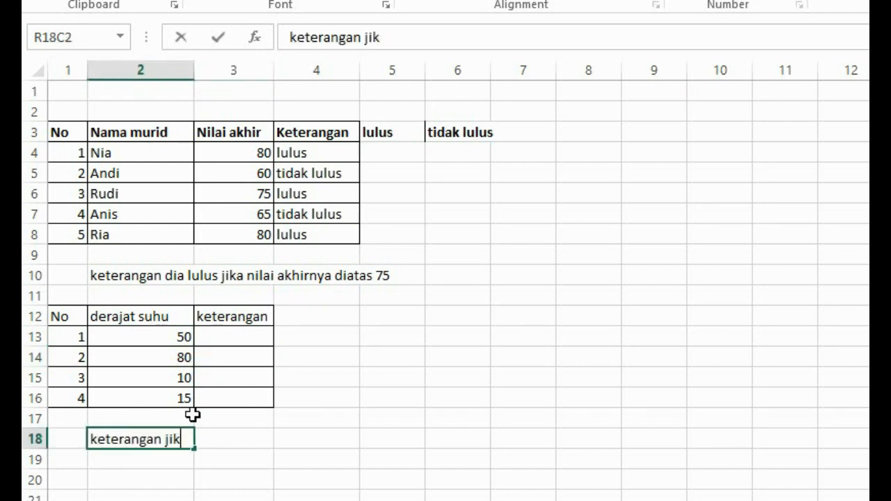
type("a derah")
key("BackSpace")
type("jat suhu ")
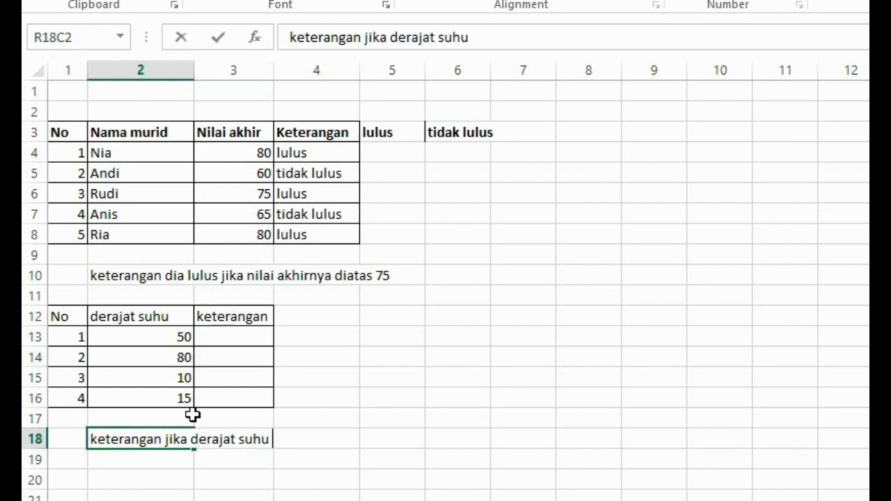
type("diatas ")
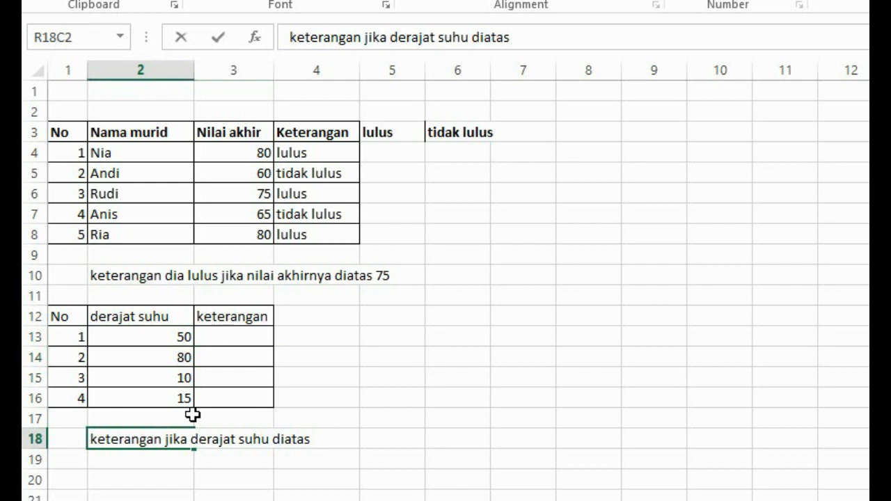
type("40 (>40")
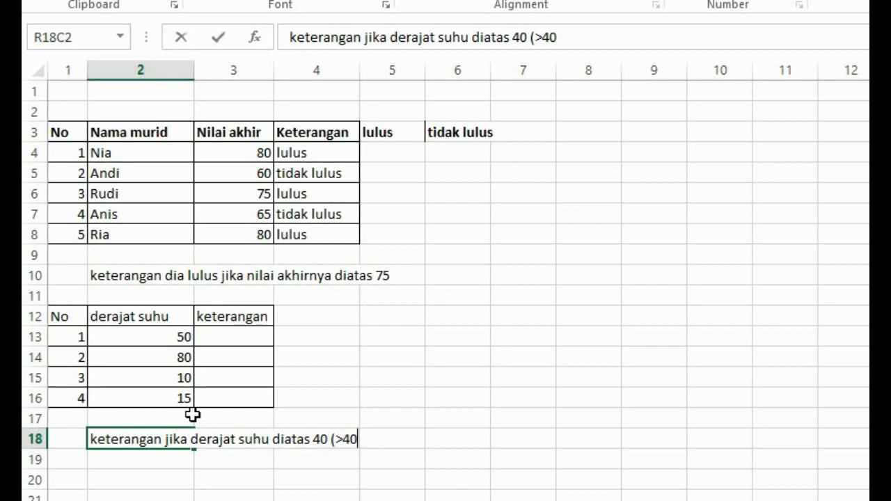
type(") maka ")
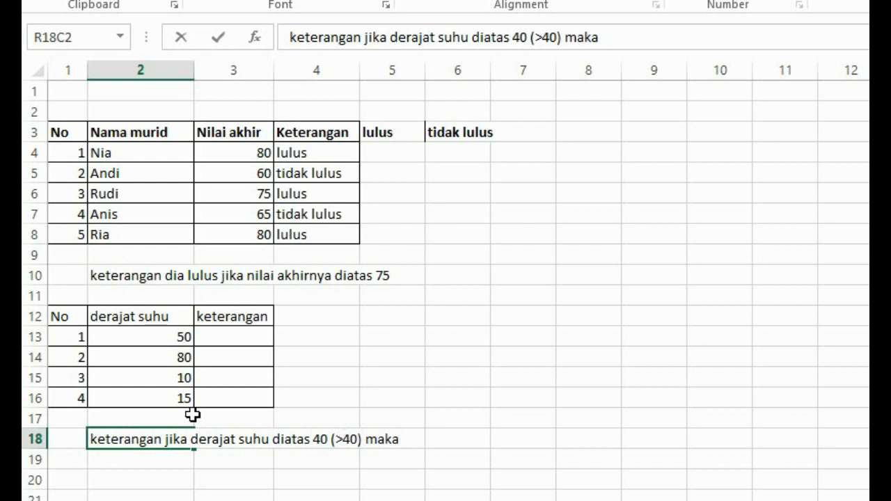
type("keterangan")
type(" adala")
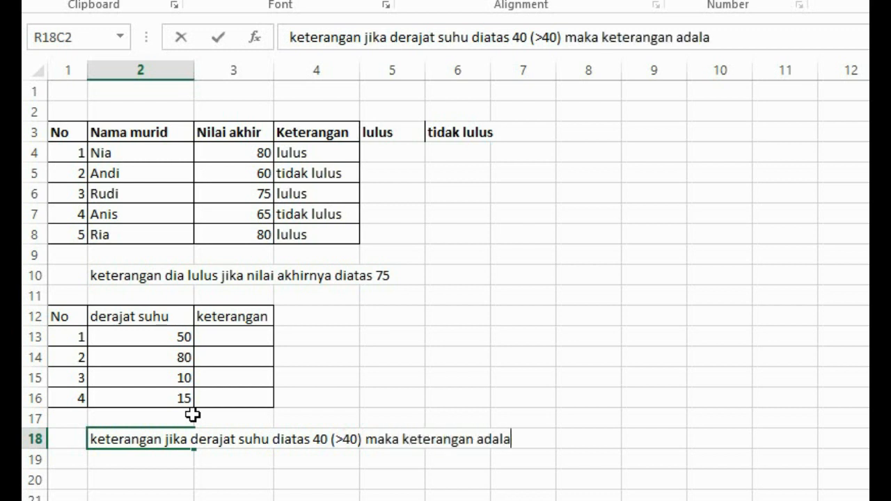
type("h panas")
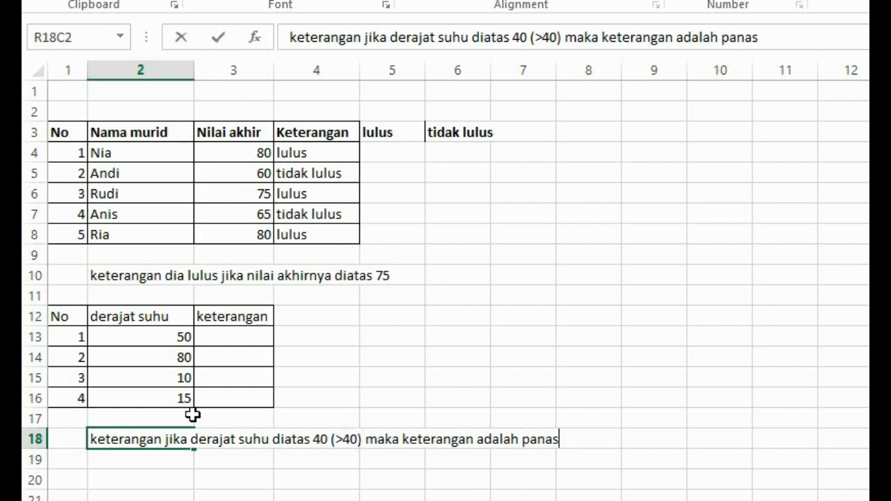
Enter "jawaban if ada 2" in R19C2, followed by "panas" in R19C3 and "dingin" in R19C4
left_click(166, 462)
type("jaw")
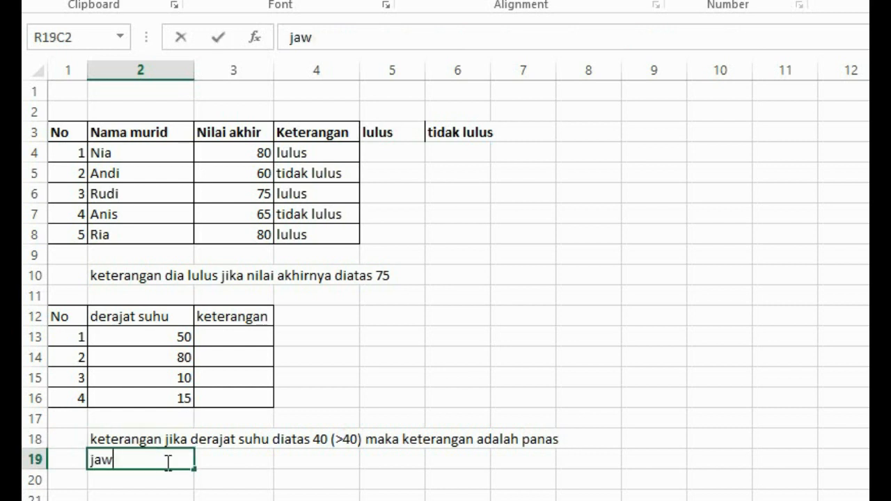
type("aban if ada 2")
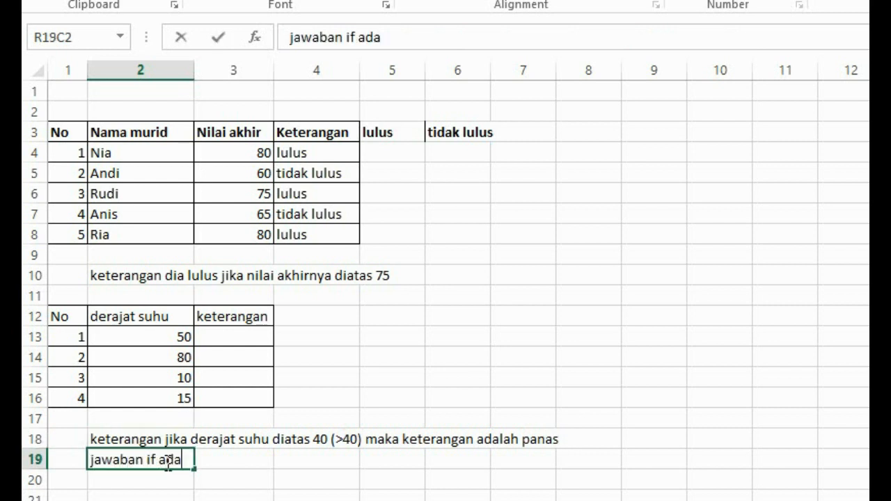
key("Tab")
type("panas")
key("Tab")
key("Tab")
key("shift+Tab")
type("dingin")
key("shift+Tab")
Make the answer options "panas" and "dingin" in row 19 bold
left_click(296, 459)
key("shift+Left")
key("ctrl+b")
left_click(296, 480)
Enter the formula =IF(RC[-1]>40;"panas";"dingin") in the first keterangan cell of the temperature table, R13C3
left_click(237, 338)
type("=if(")
left_click(167, 339)
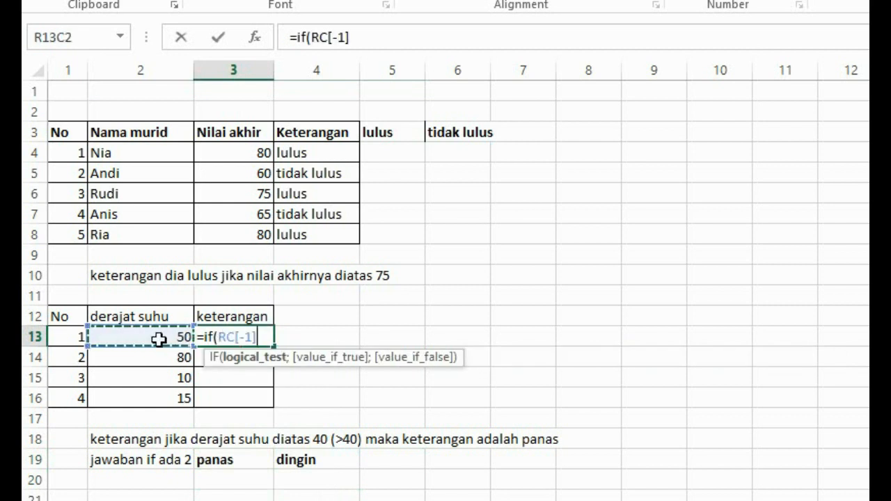
type(">40;")
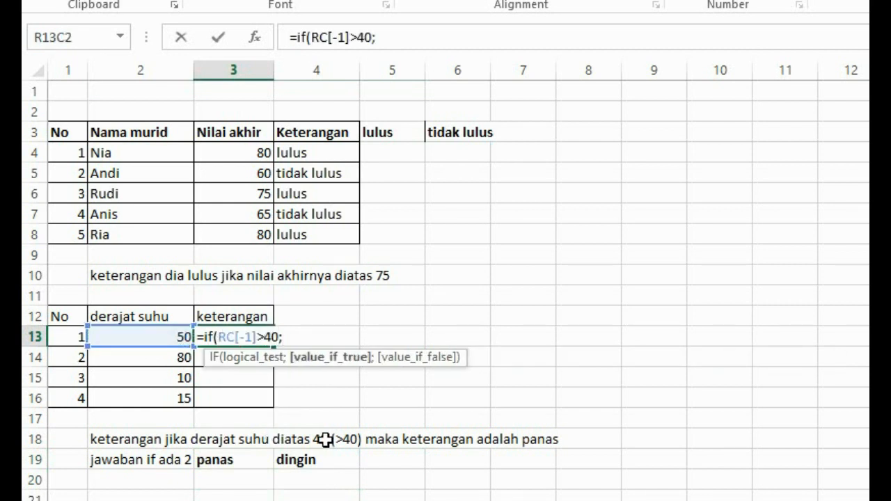
type("(")
key("BackSpace")
type("\"pnas")
key("BackSpace")
key("BackSpace")
key("BackSpace")
type("anas\";\"")
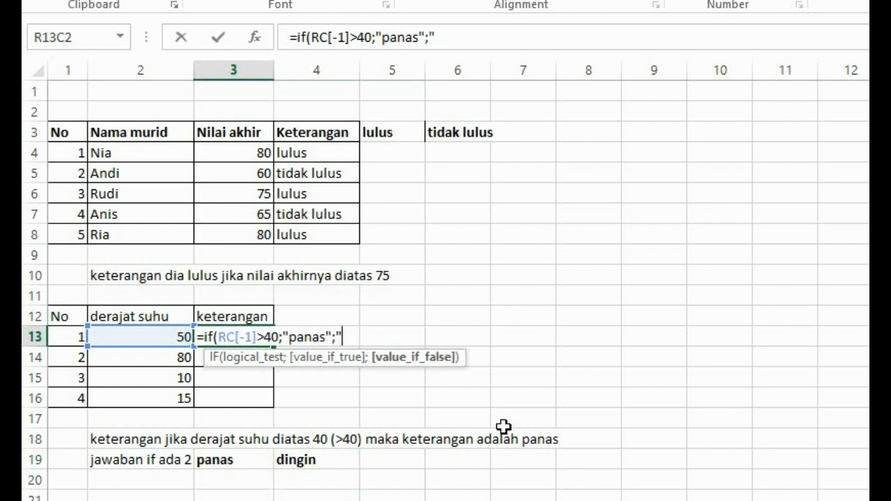
type("dingu")
key("BackSpace")
type("in\"")
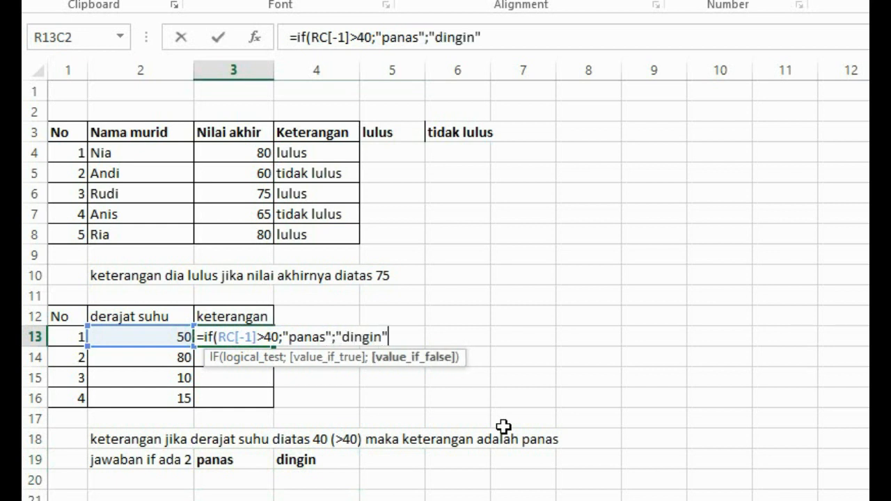
type(")")
key("Return")
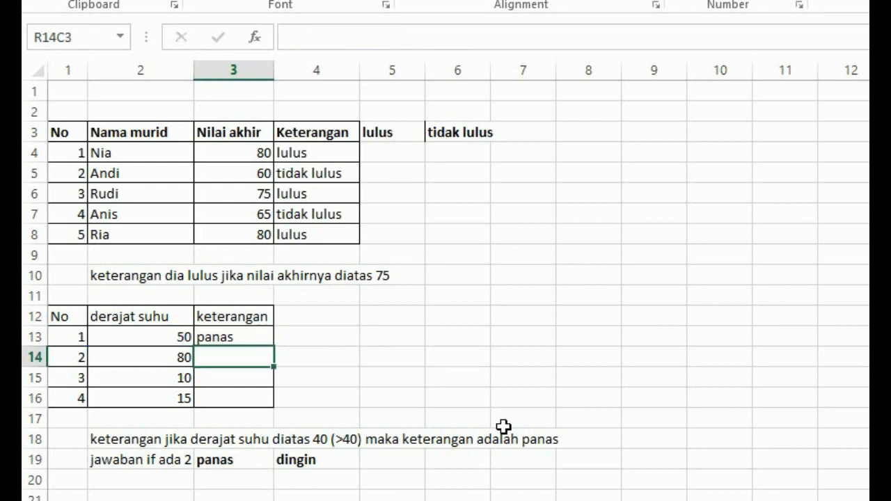
Fill the >40 formula from R13C3 down the temperature table's keterangan column through row 16
left_click(271, 341)
left_click_drag(273, 347, 274, 401)
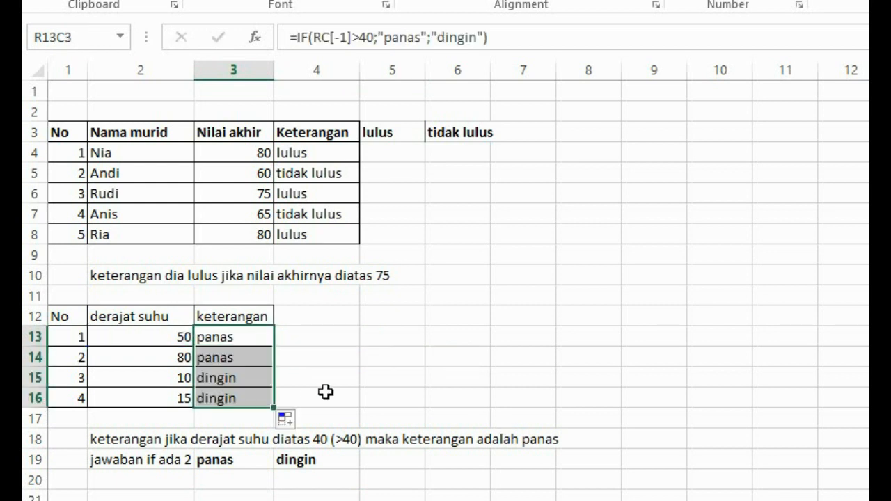
left_click(325, 395)
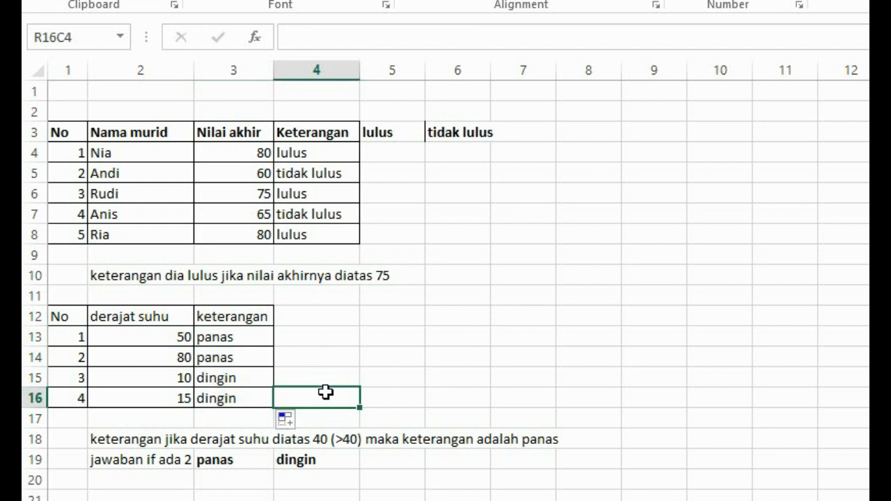